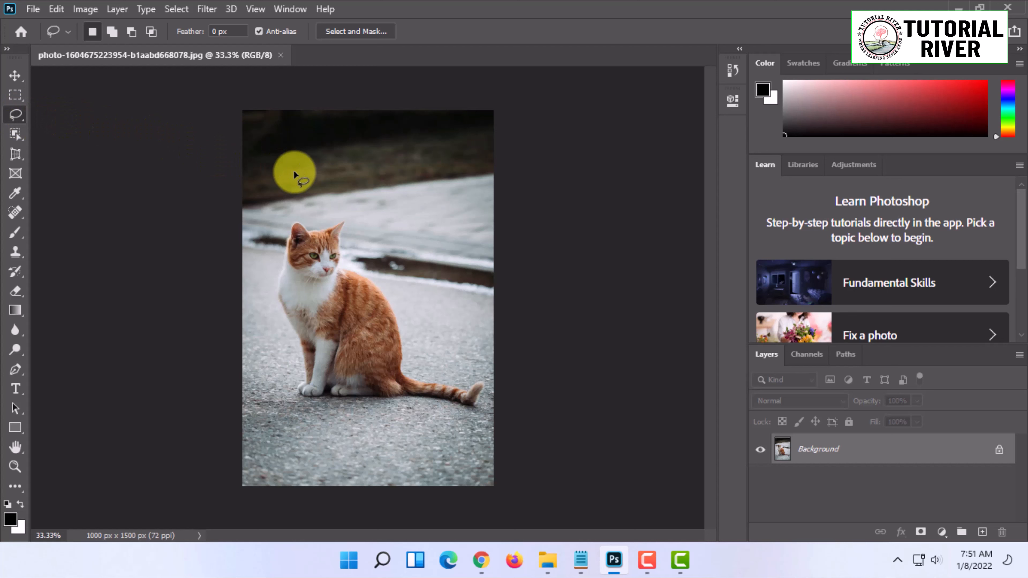
right_click(15, 115)
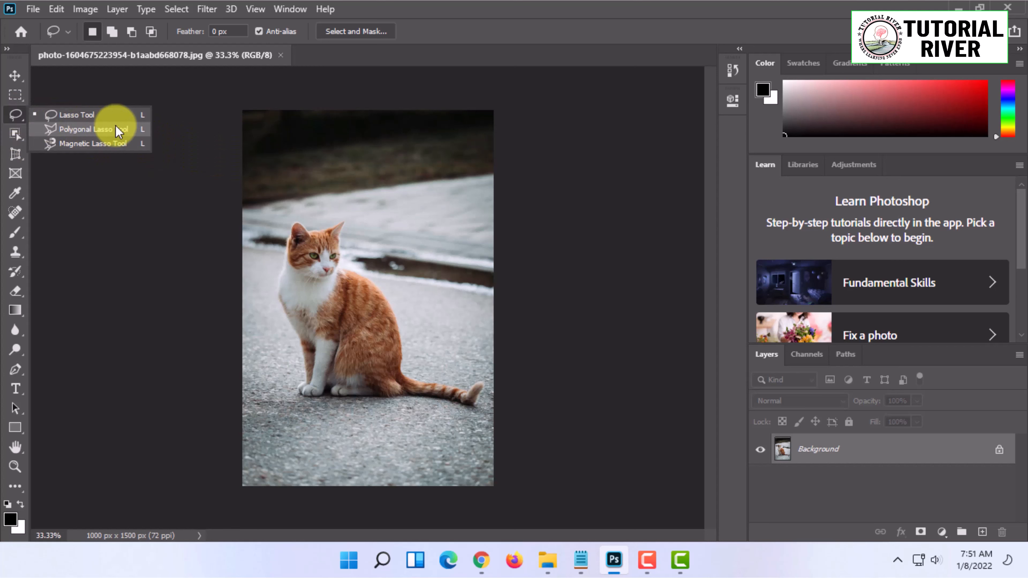
click(22, 115)
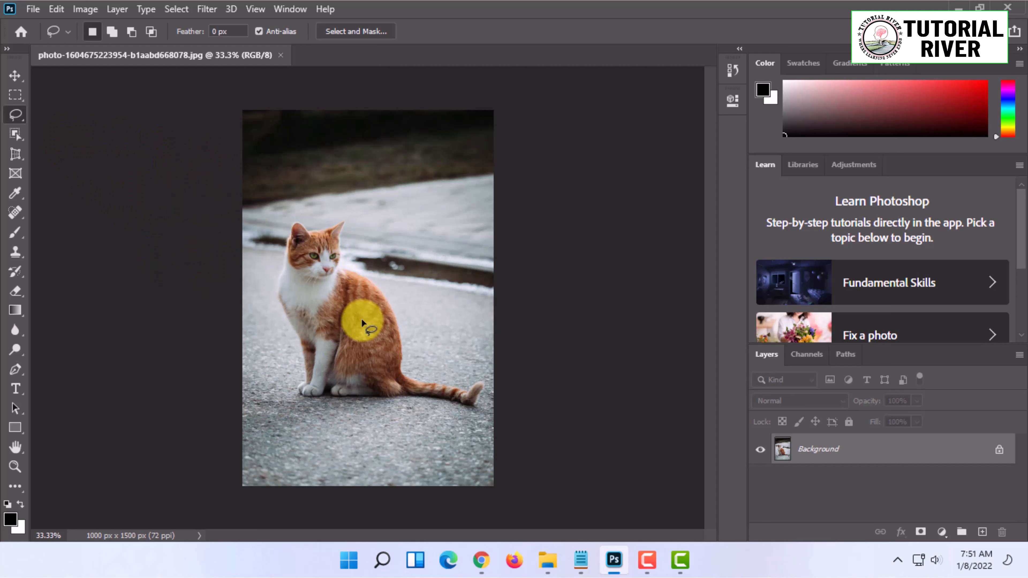
Draw a rectangular marquee selection around the cat's head and upper body, and clear it again.
click(15, 95)
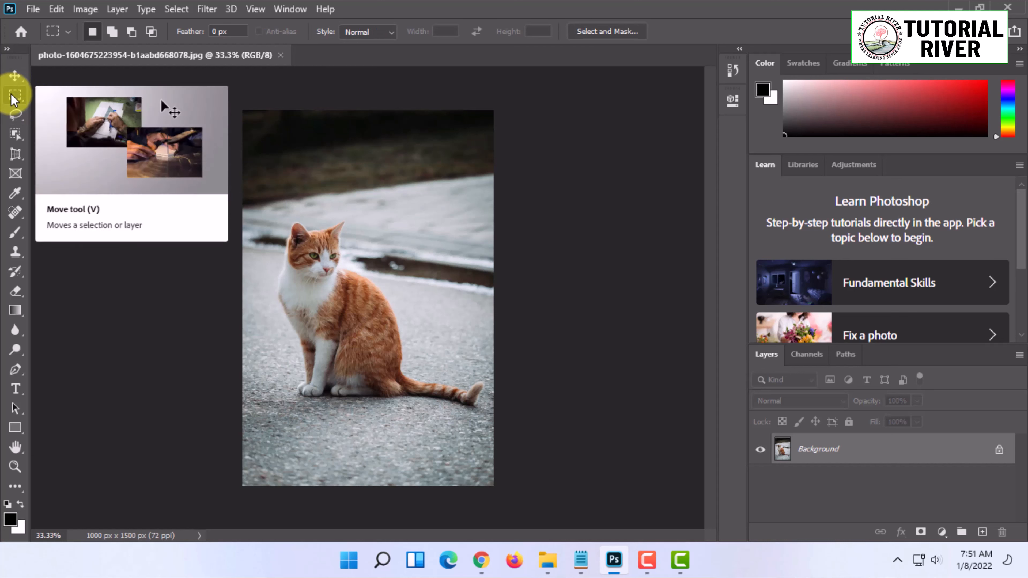
right_click(11, 97)
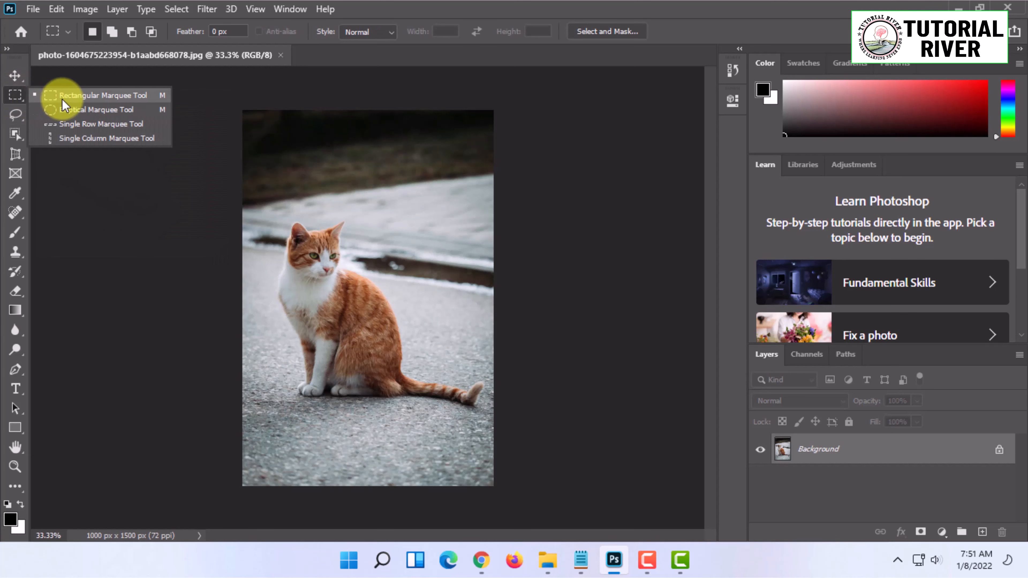
click(40, 96)
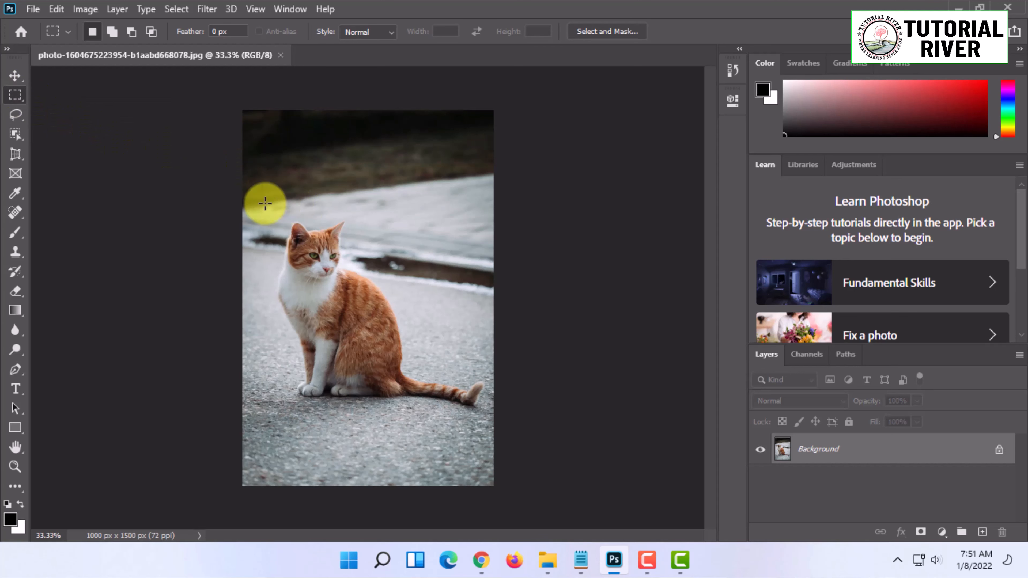
drag(261, 203, 436, 349)
click(333, 182)
right_click(18, 92)
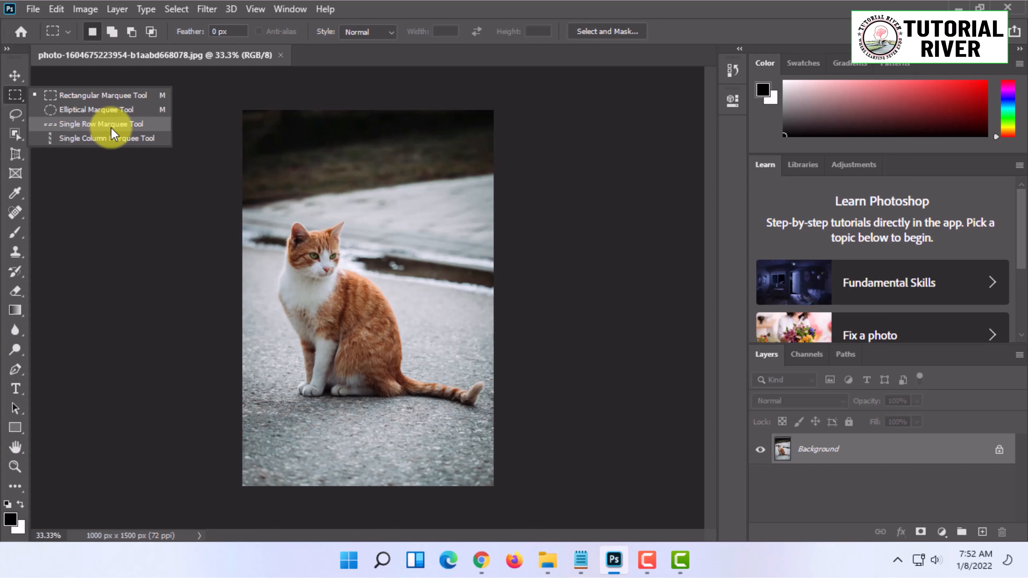
click(284, 100)
Draw a freehand Lasso selection over the road and the cat's back, and clear it with the Rectangular Marquee tool.
click(20, 116)
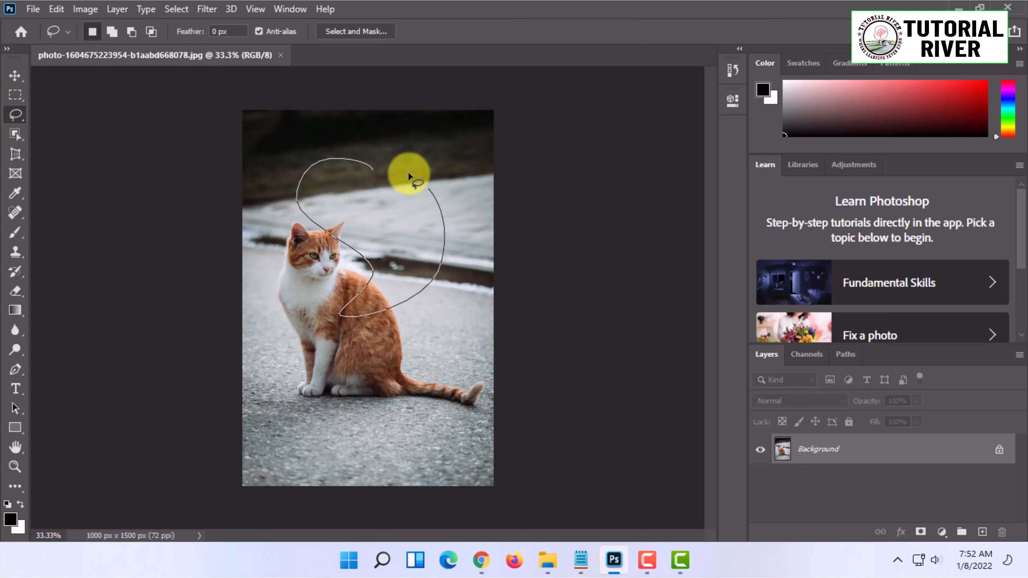
drag(408, 172, 409, 174)
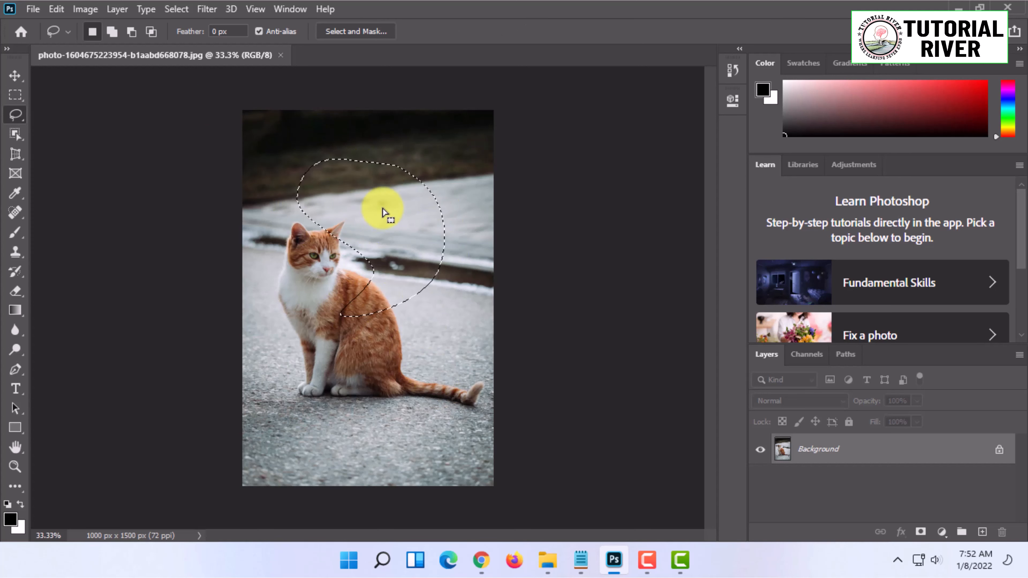
click(16, 94)
drag(229, 138, 230, 145)
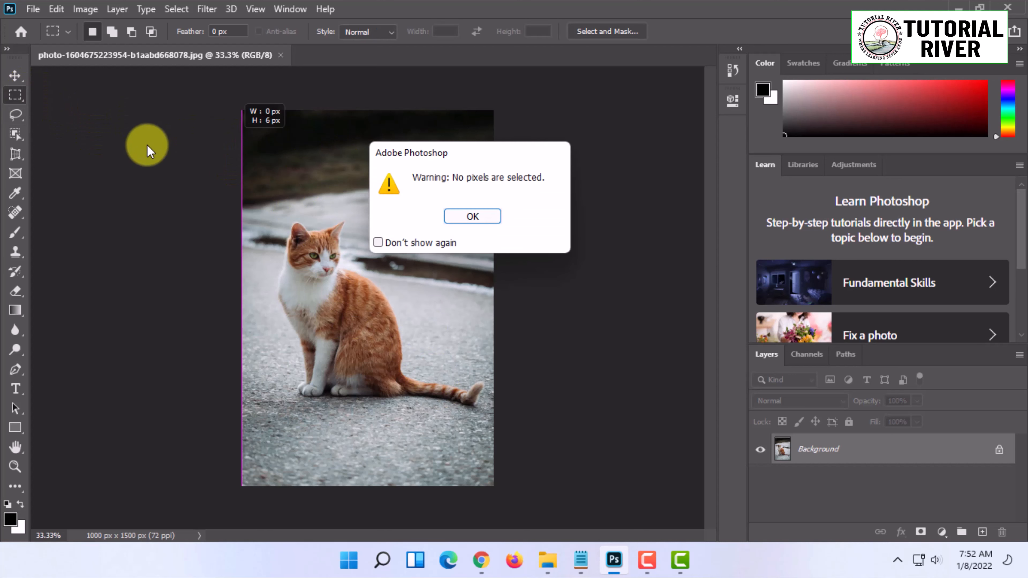
click(472, 216)
Draw an oval freehand Lasso selection in the background above the cat's head, and deselect it.
click(16, 114)
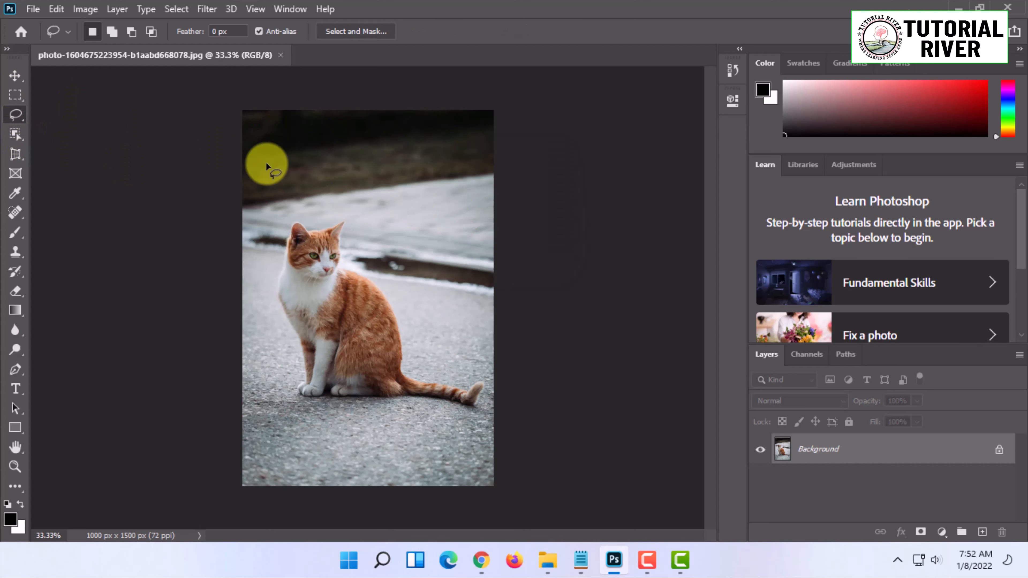
mouse_move(364, 162)
mouse_down()
mouse_move(443, 193)
mouse_move(356, 162)
mouse_up()
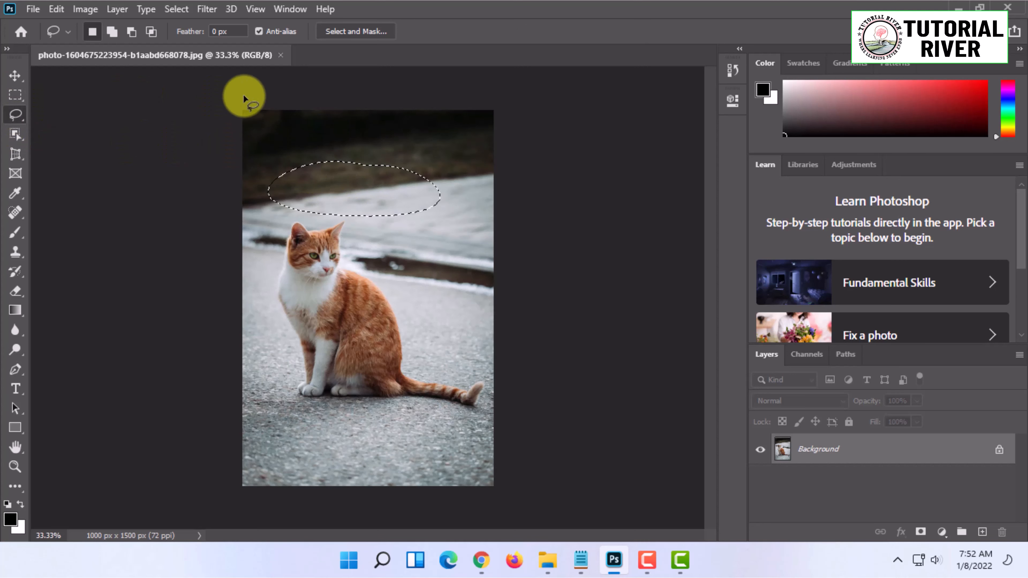
click(15, 95)
click(295, 86)
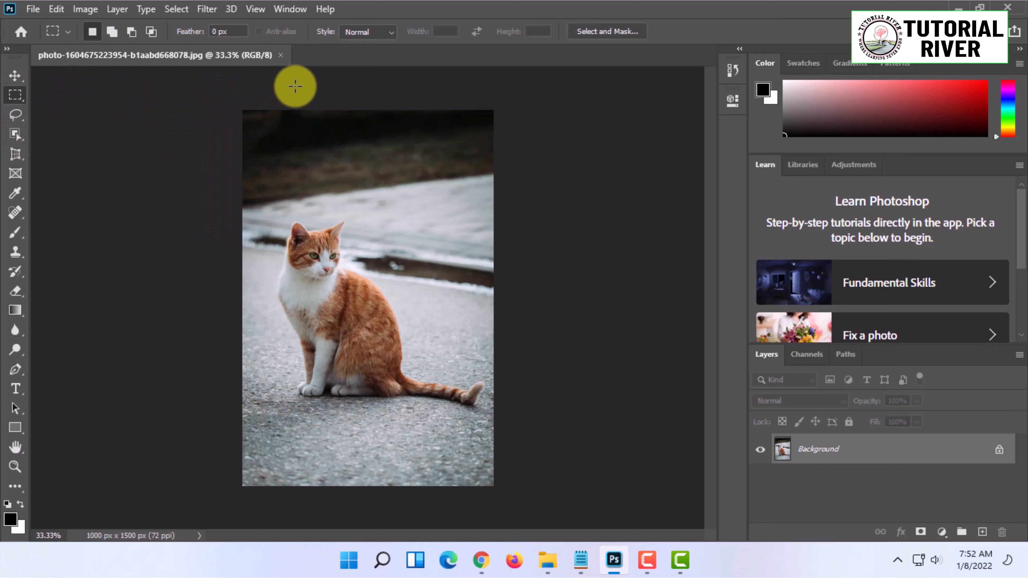
Select the cat's tail by tracing its outline freehand with the Lasso tool, from the base to the tip and back.
click(15, 115)
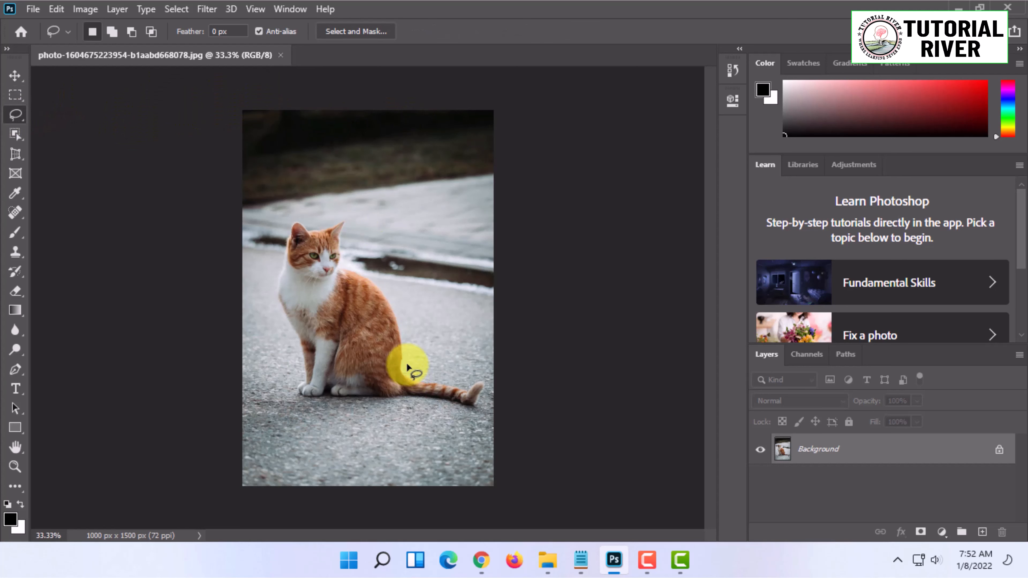
drag(402, 359, 407, 378)
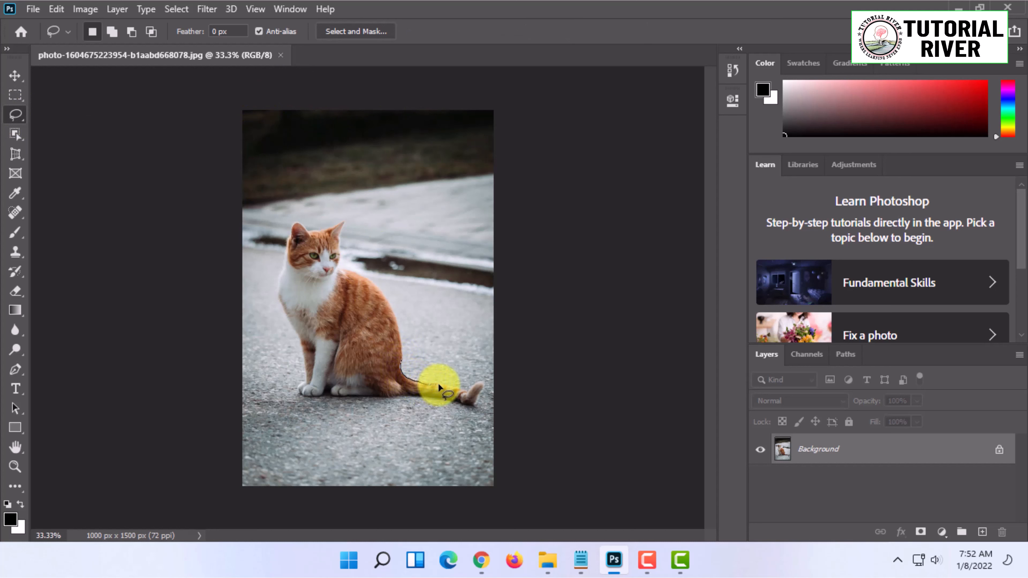
drag(454, 388, 462, 391)
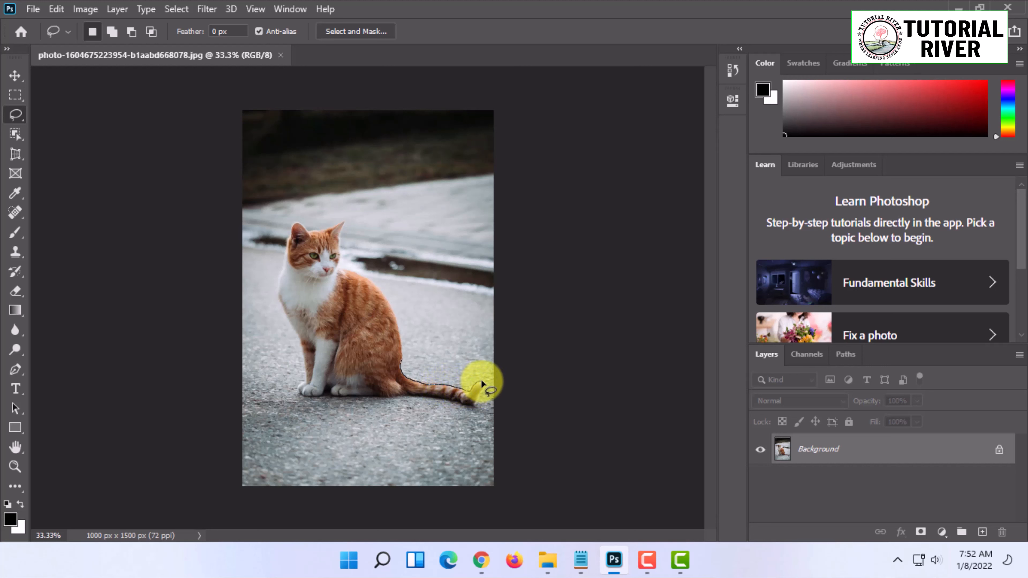
mouse_move(484, 382)
mouse_down()
mouse_move(472, 407)
mouse_move(395, 400)
mouse_up()
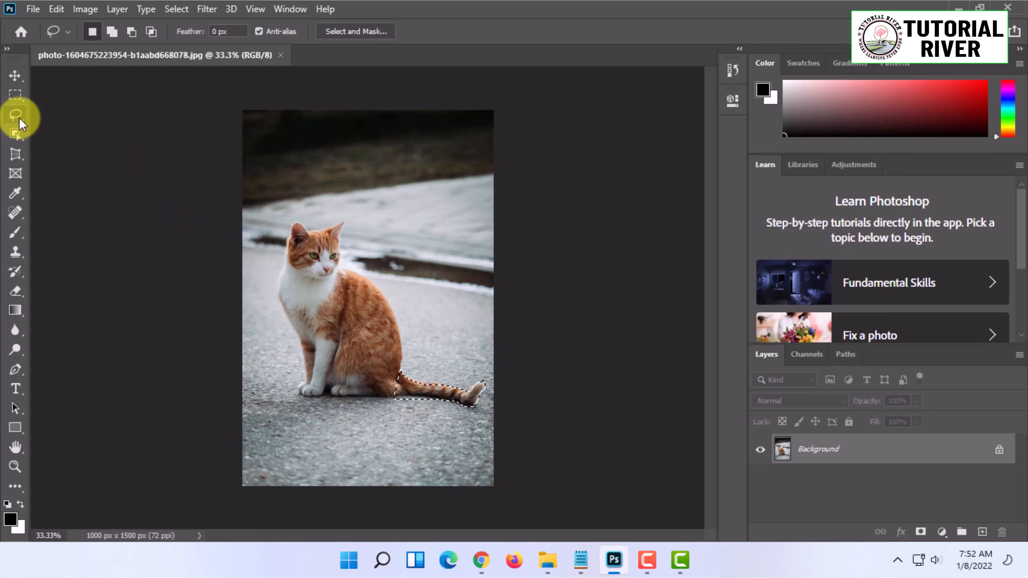
Add the cat's head with both ears to the tail selection, and subtract the ear on the side facing the tail.
click(112, 32)
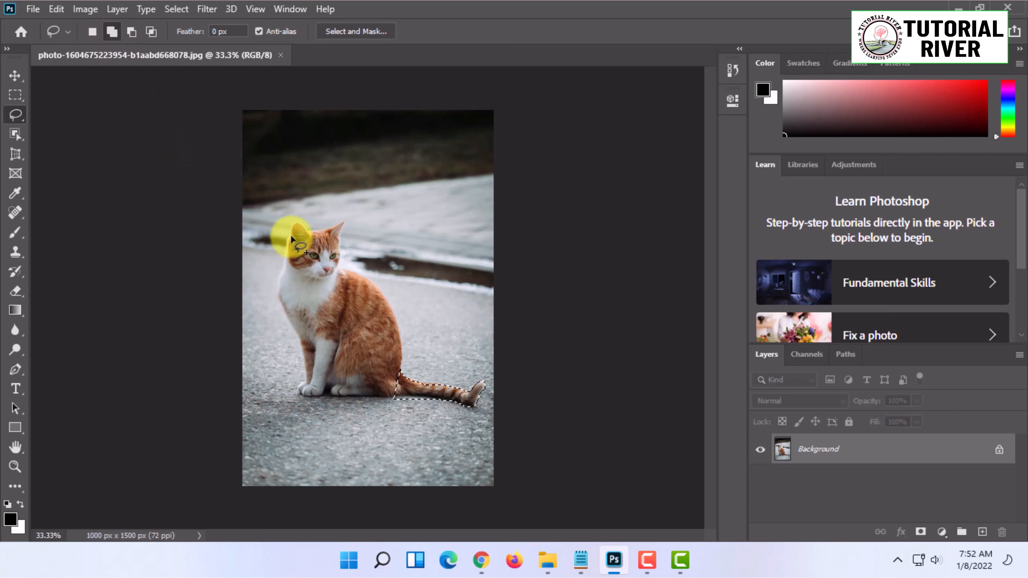
mouse_move(290, 238)
mouse_down()
mouse_move(297, 272)
mouse_move(329, 279)
mouse_move(344, 251)
mouse_up()
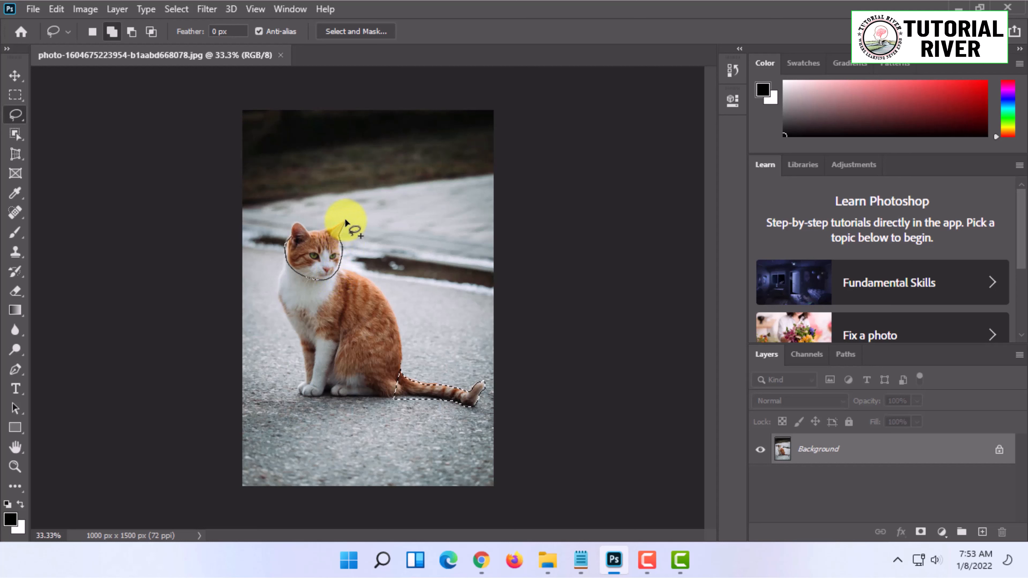
mouse_move(306, 234)
mouse_down()
mouse_move(296, 220)
mouse_move(290, 238)
mouse_up()
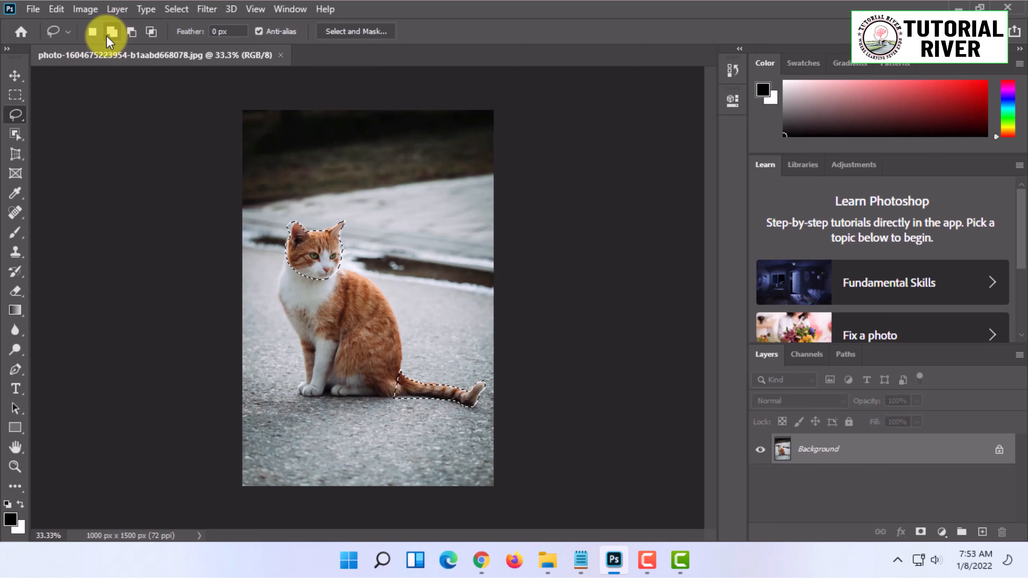
click(135, 33)
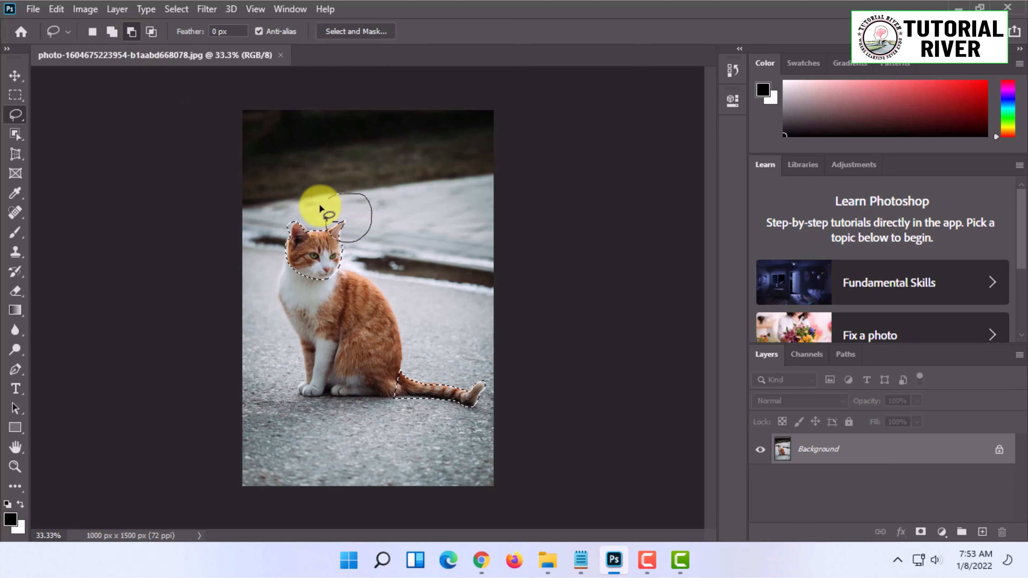
drag(323, 220, 324, 221)
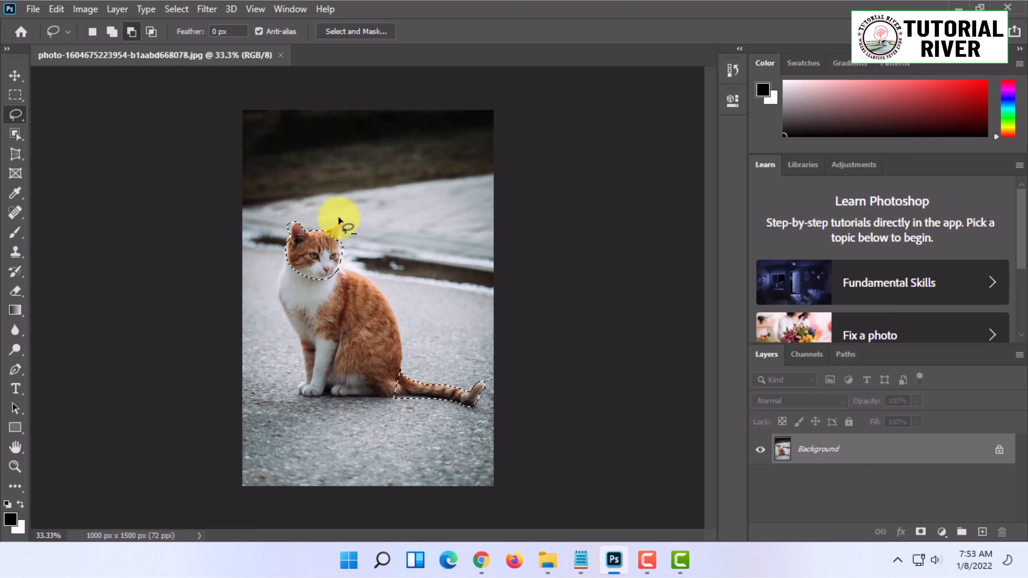
Try intersecting the head-and-tail selection with a small lasso area over the cat's face, and undo it.
click(149, 33)
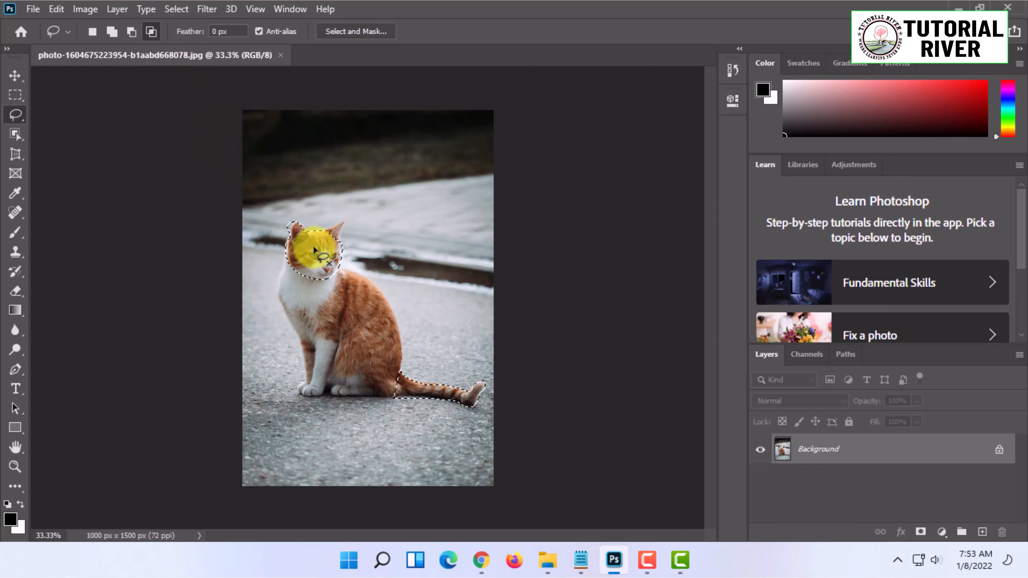
mouse_move(334, 223)
mouse_down()
mouse_move(321, 249)
mouse_move(351, 255)
mouse_move(333, 218)
mouse_move(339, 240)
mouse_up()
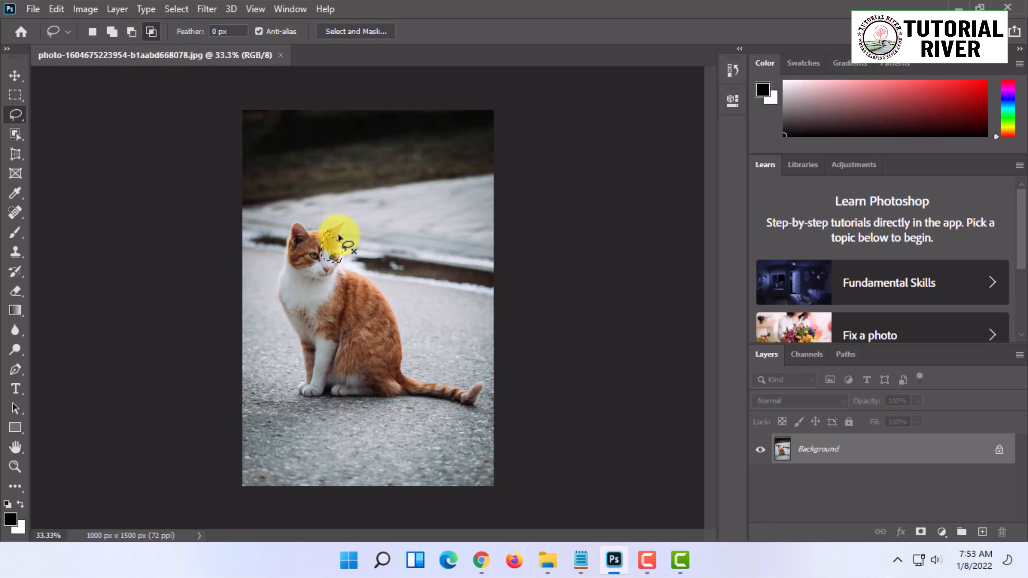
key(ctrl+z)
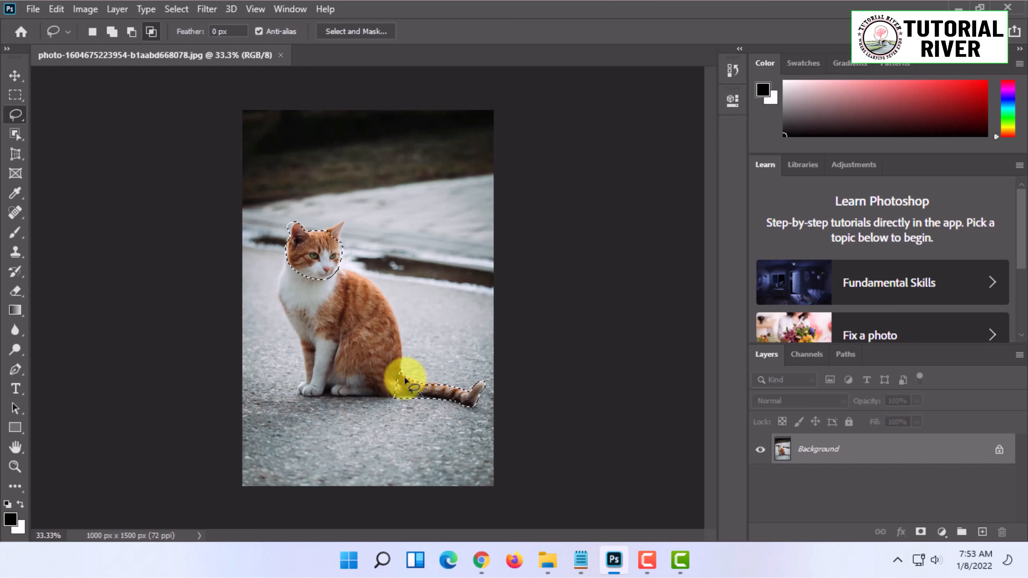
mouse_move(428, 324)
mouse_down()
mouse_move(342, 267)
mouse_move(292, 269)
mouse_move(254, 328)
mouse_move(302, 355)
mouse_move(401, 381)
mouse_move(425, 370)
mouse_move(421, 312)
mouse_up()
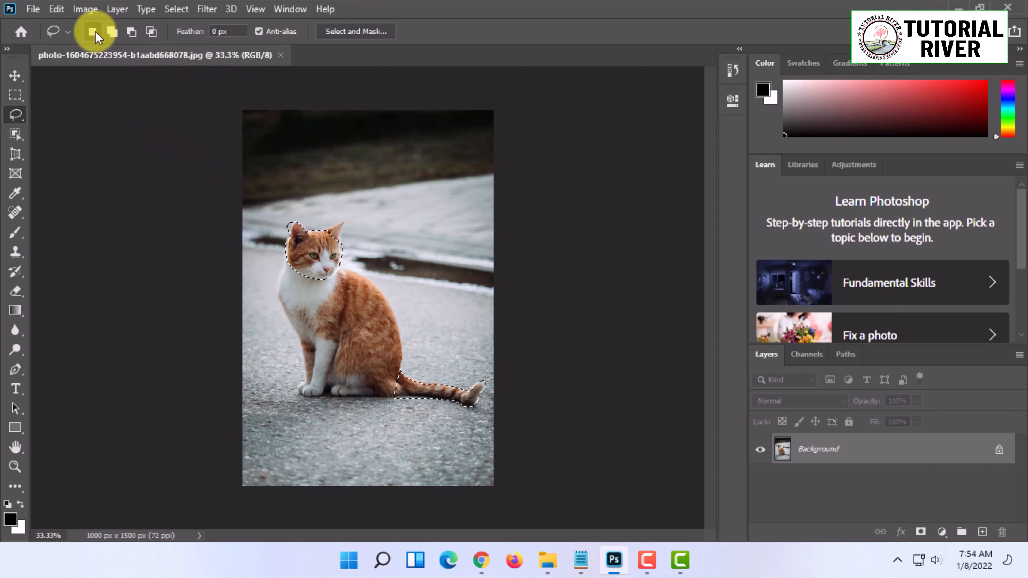
Return the Lasso to New selection mode and clear the head-and-tail selection.
click(207, 32)
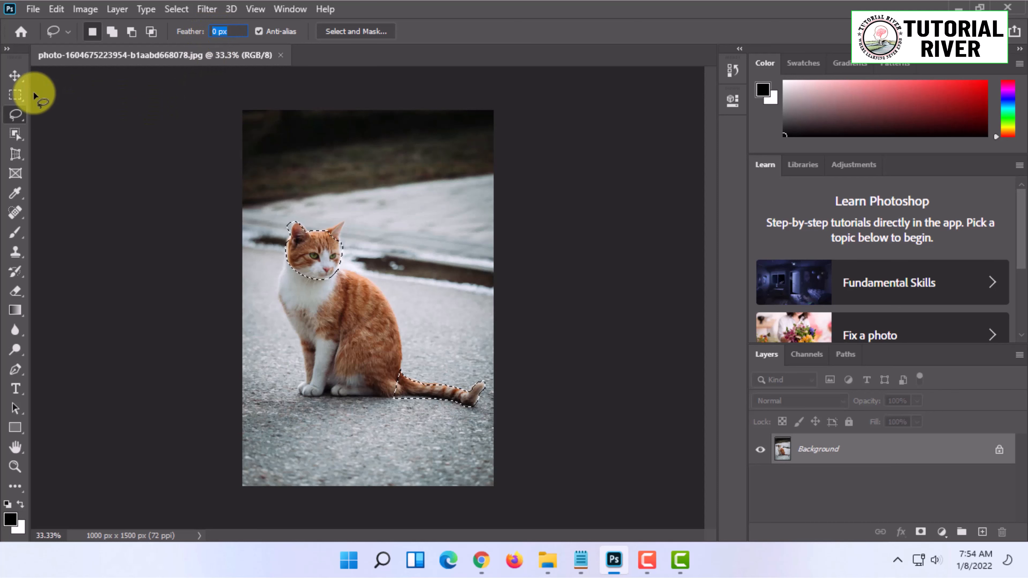
click(16, 94)
click(16, 115)
click(97, 101)
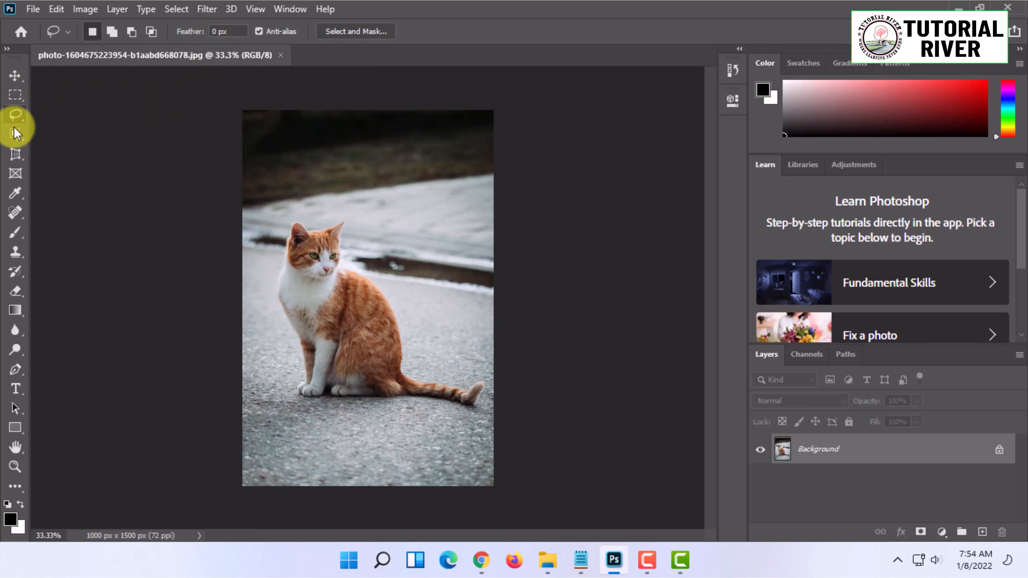
Select the cat's tail with the Polygonal Lasso, tracing straight segments from the lower back around the tail tip and back to the start.
click(15, 114)
click(64, 130)
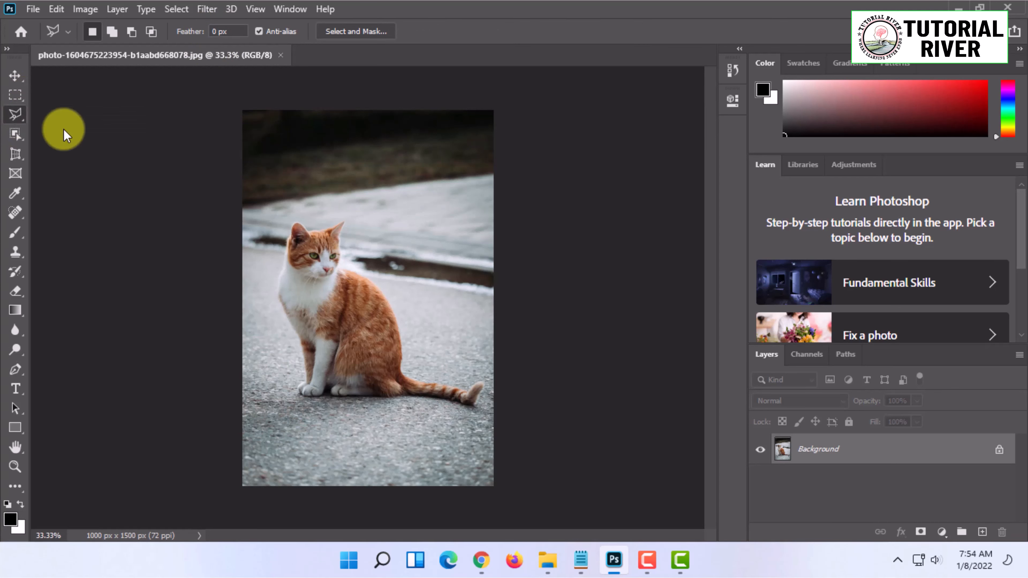
click(21, 116)
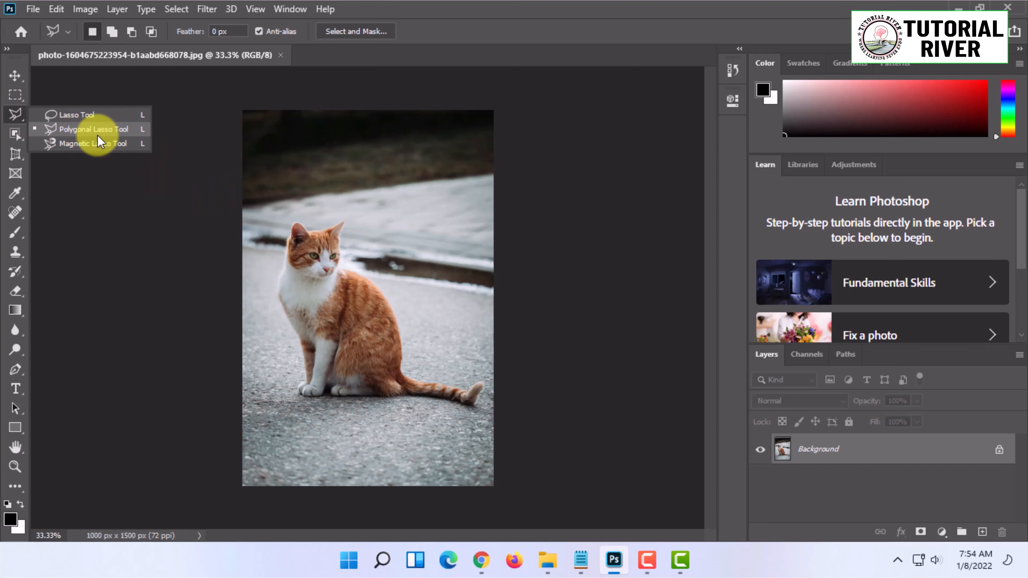
click(24, 115)
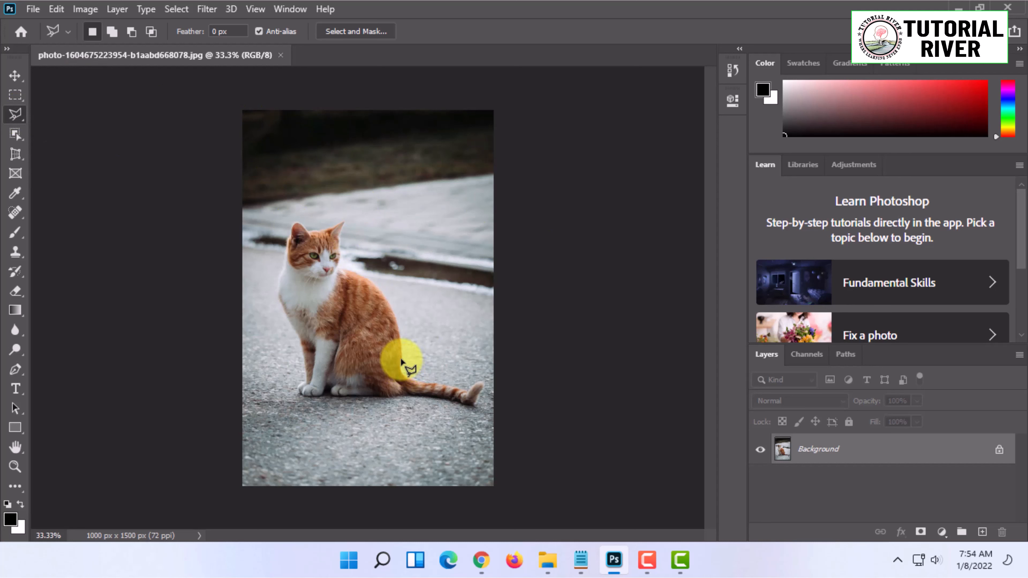
scroll(401, 357, up, 2)
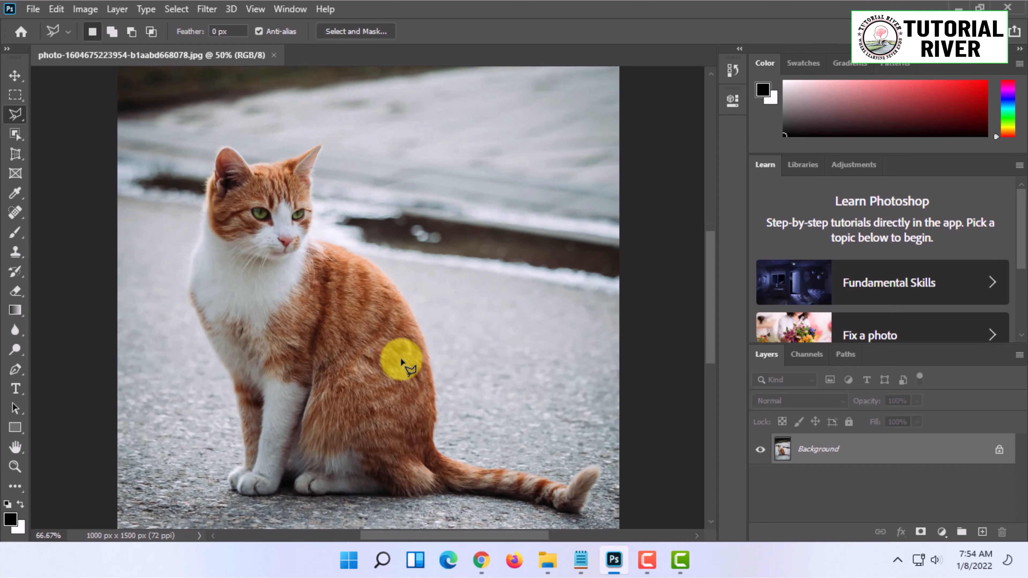
click(433, 346)
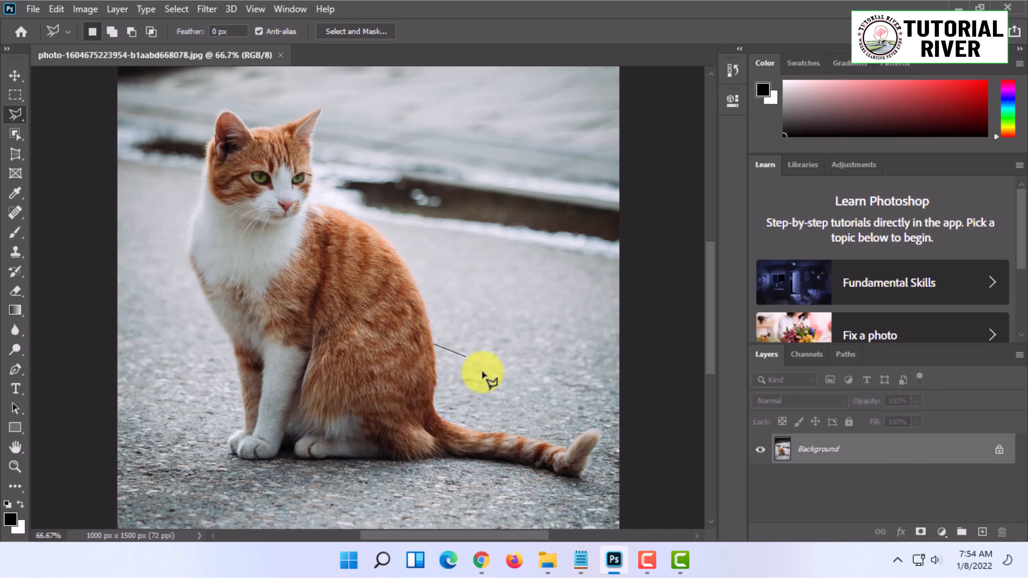
click(436, 365)
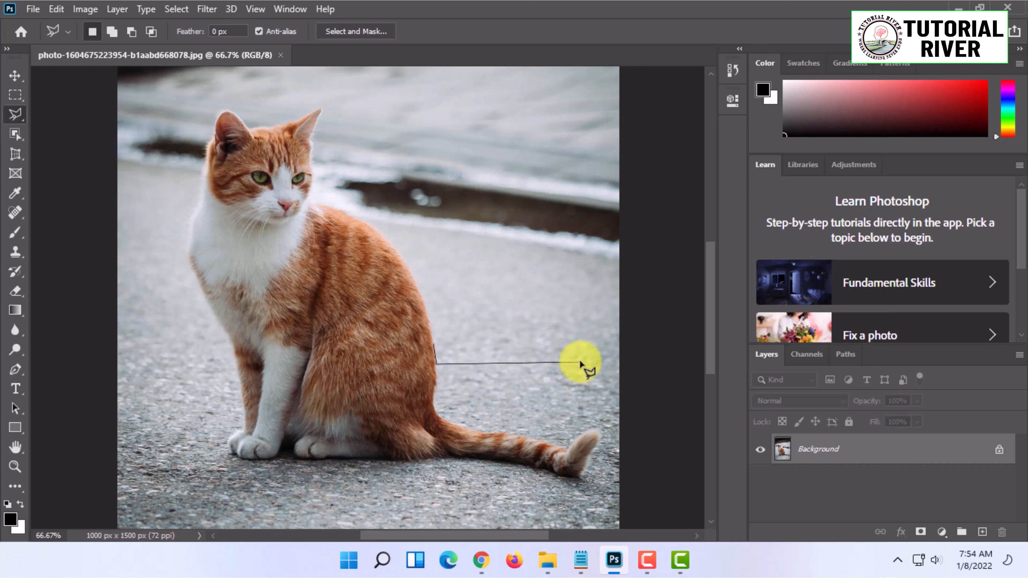
click(436, 380)
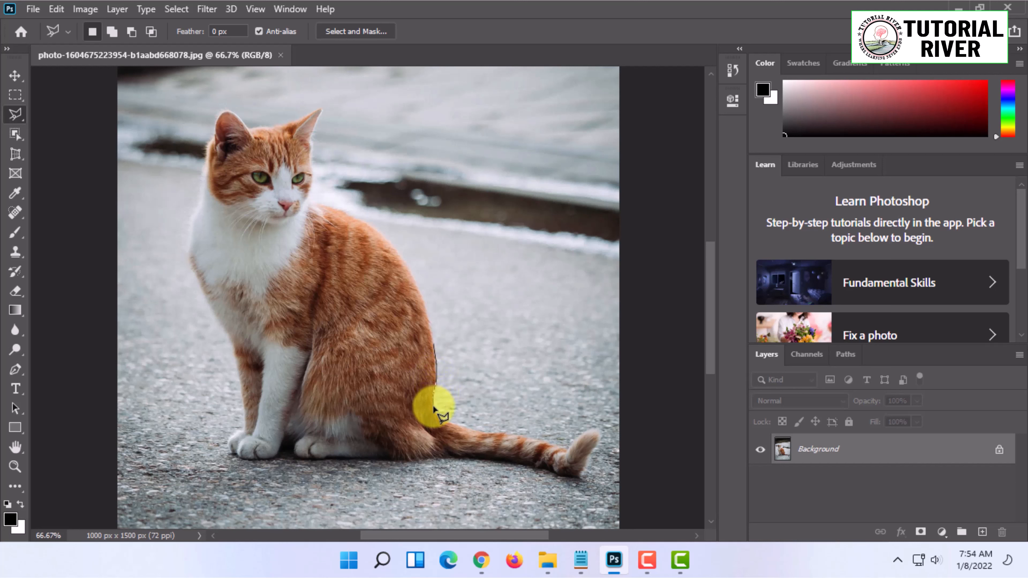
click(434, 407)
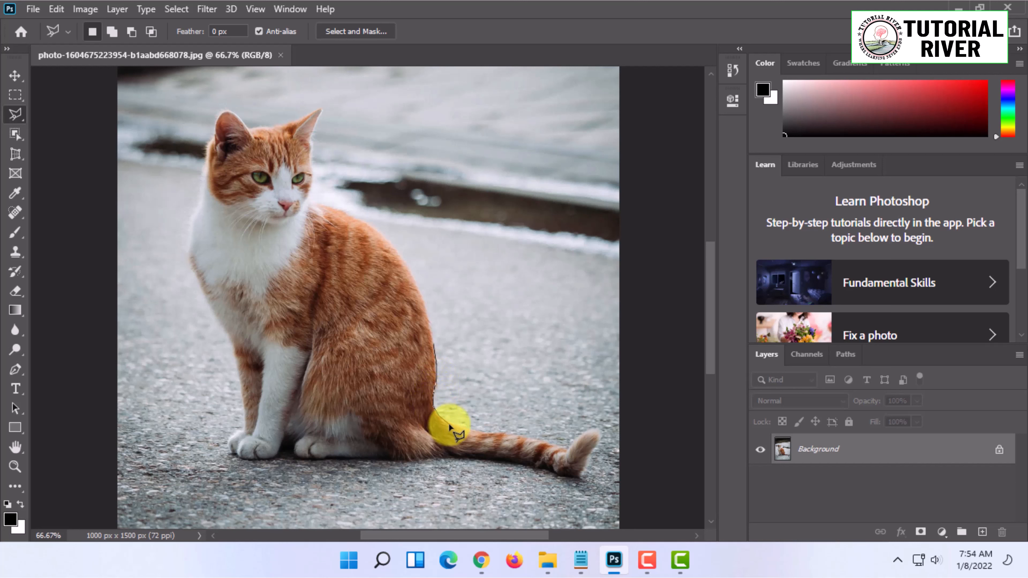
mouse_move(467, 429)
mouse_down()
mouse_move(565, 449)
mouse_move(603, 433)
mouse_move(576, 483)
mouse_move(426, 460)
mouse_move(433, 349)
mouse_up()
click(433, 347)
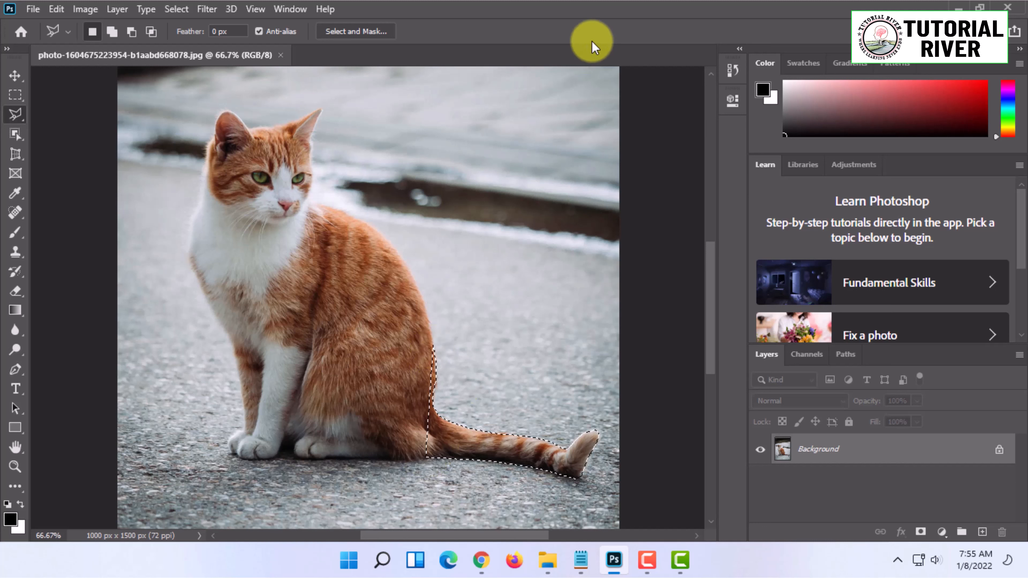
Clear the tail selection with the Rectangular Marquee tool, and return to the Polygonal Lasso.
key(ctrl+d)
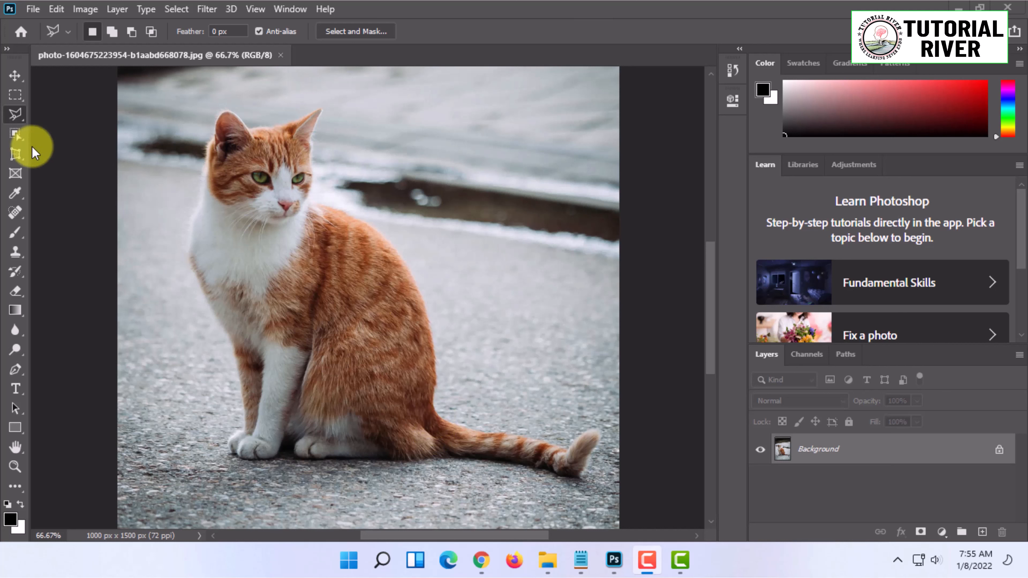
key(ctrl+z)
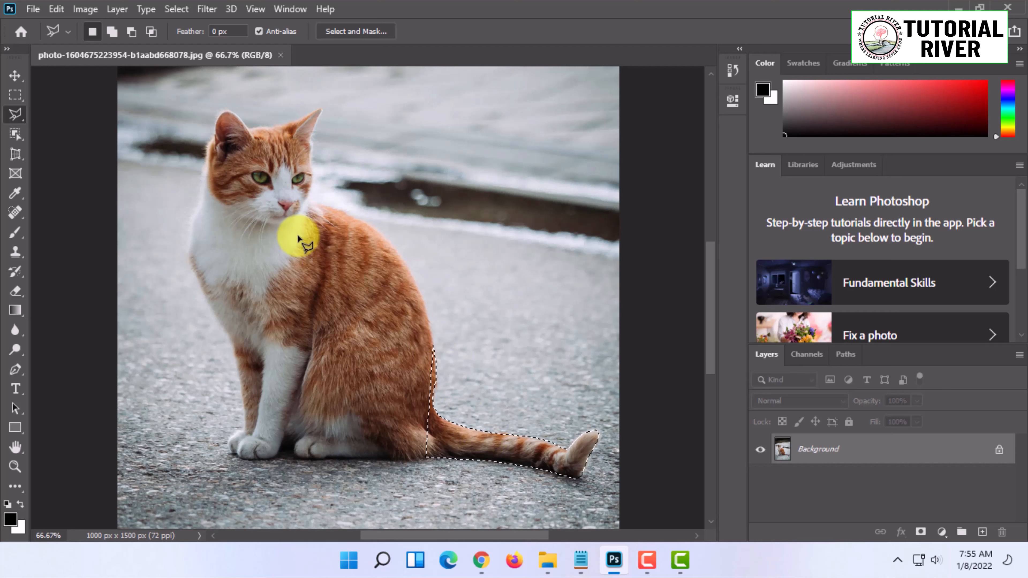
click(23, 95)
click(125, 106)
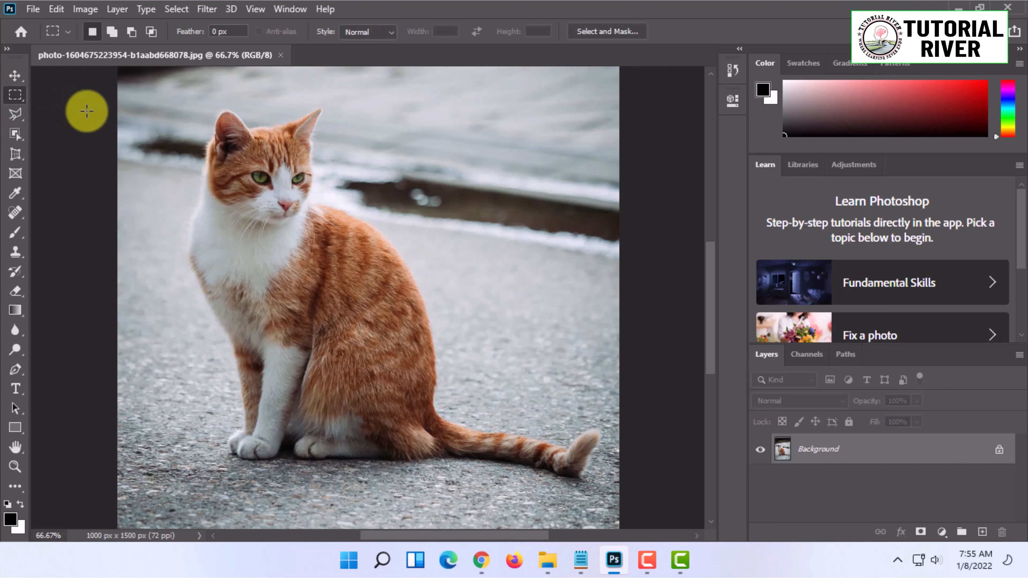
click(25, 113)
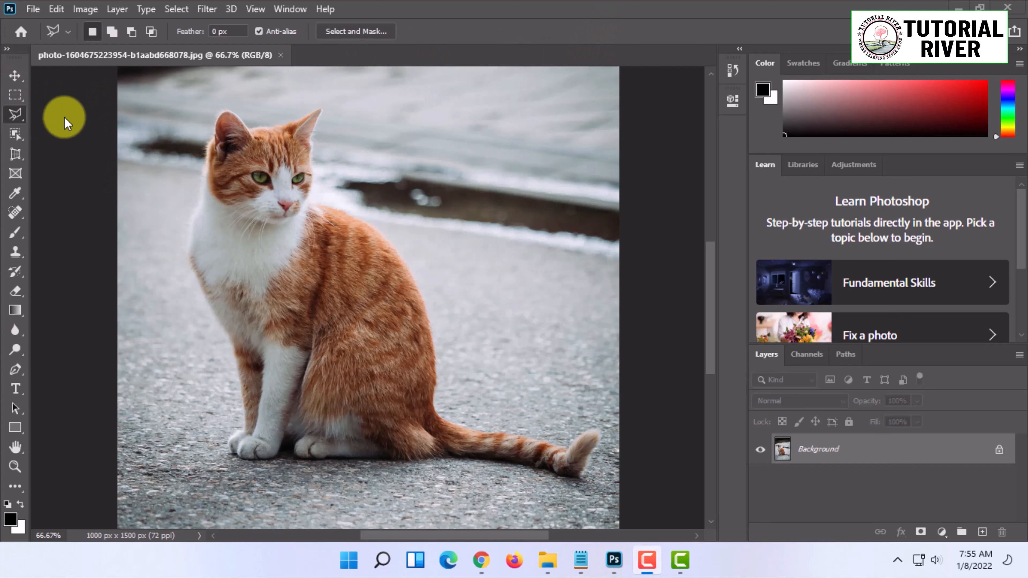
Set the Polygonal Lasso's feather to 5 px and select the cat's tail from its base around the tip and back.
click(225, 31)
drag(228, 34, 199, 34)
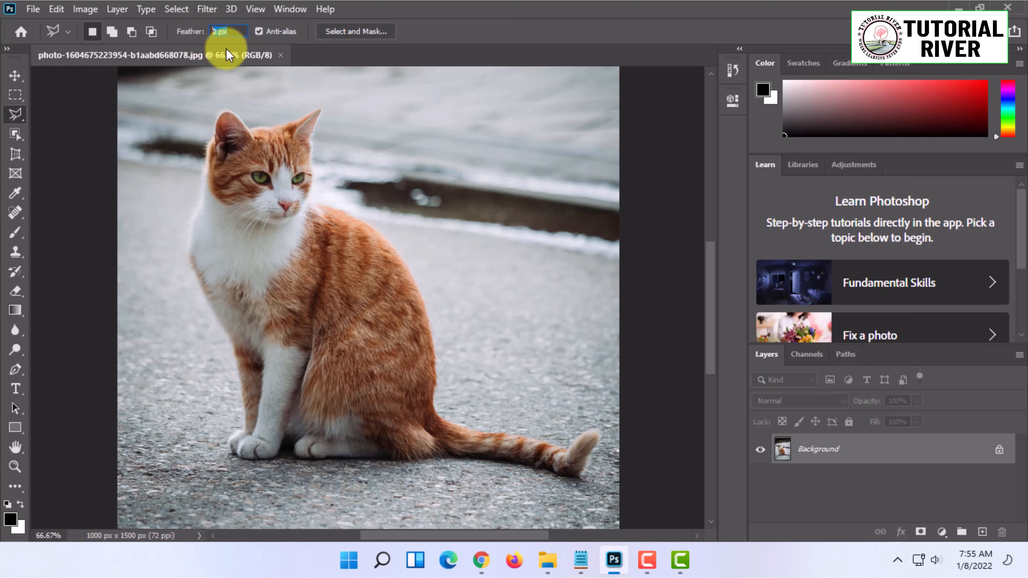
text(5)
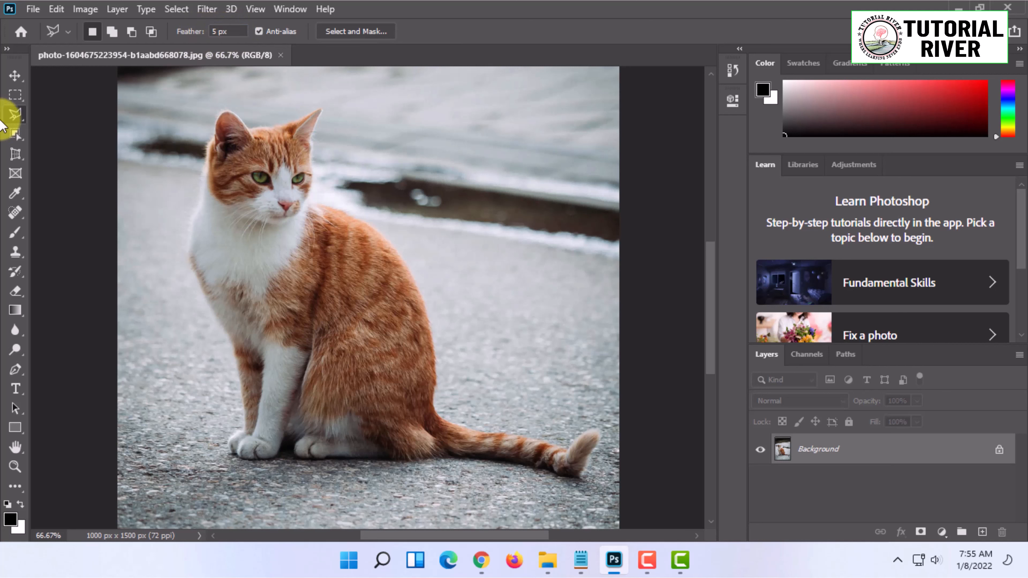
click(432, 402)
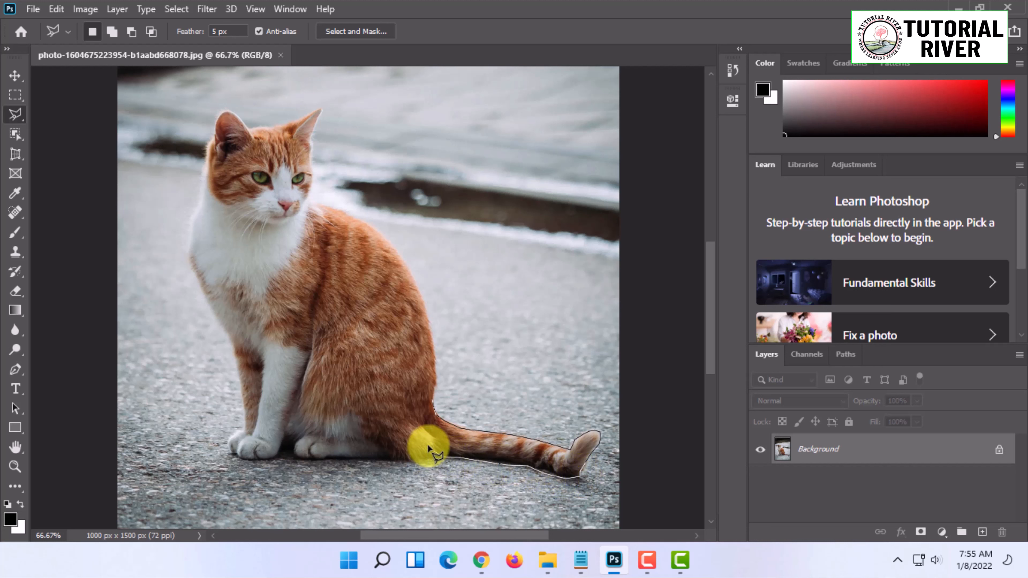
click(432, 401)
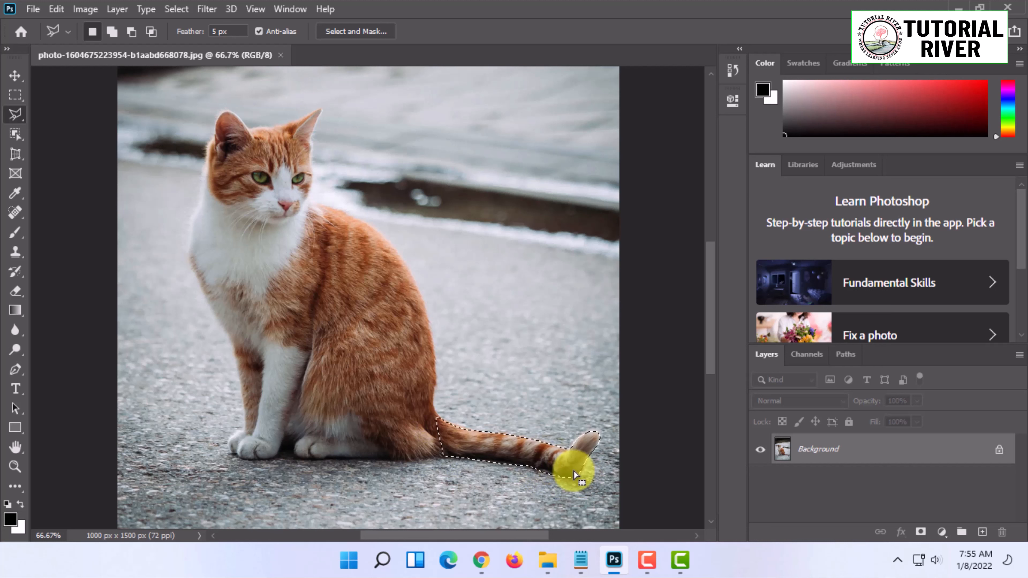
Examine the edge of the feathered tail selection, and clear the selection with the Rectangular Marquee tool.
key(ctrl+plus)
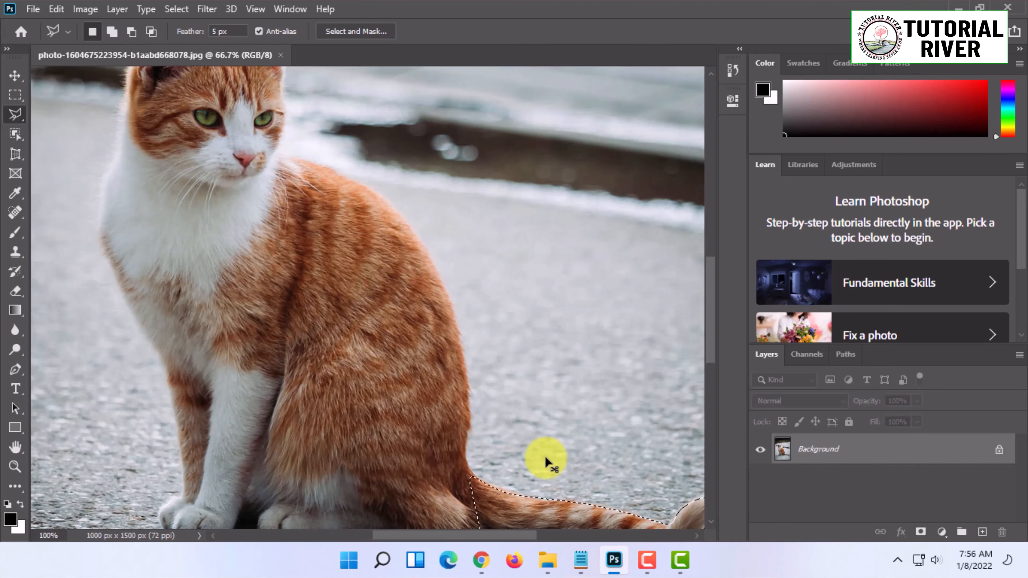
scroll(540, 458, down, 2)
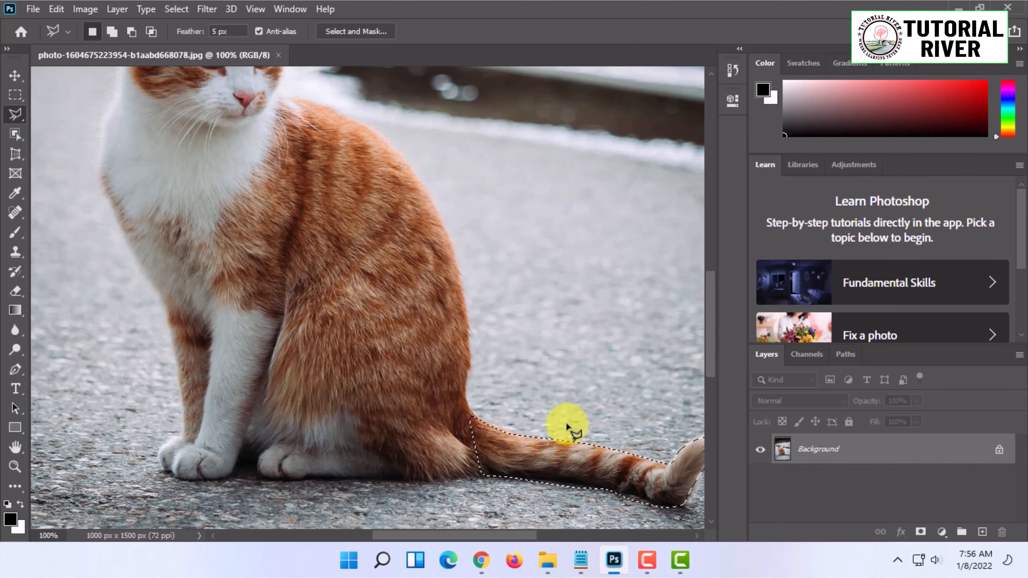
key(ctrl+minus)
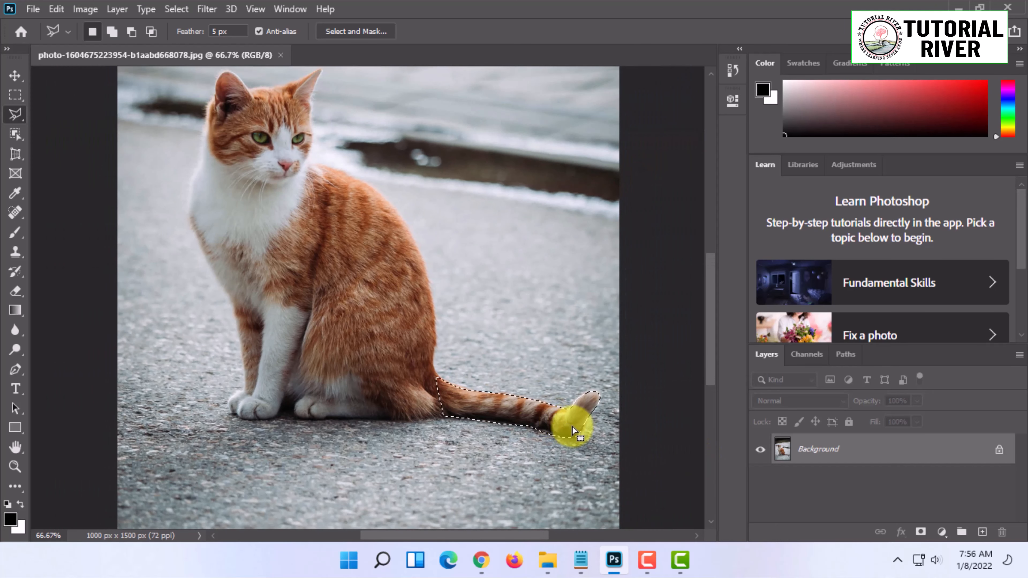
right_click(20, 115)
click(156, 101)
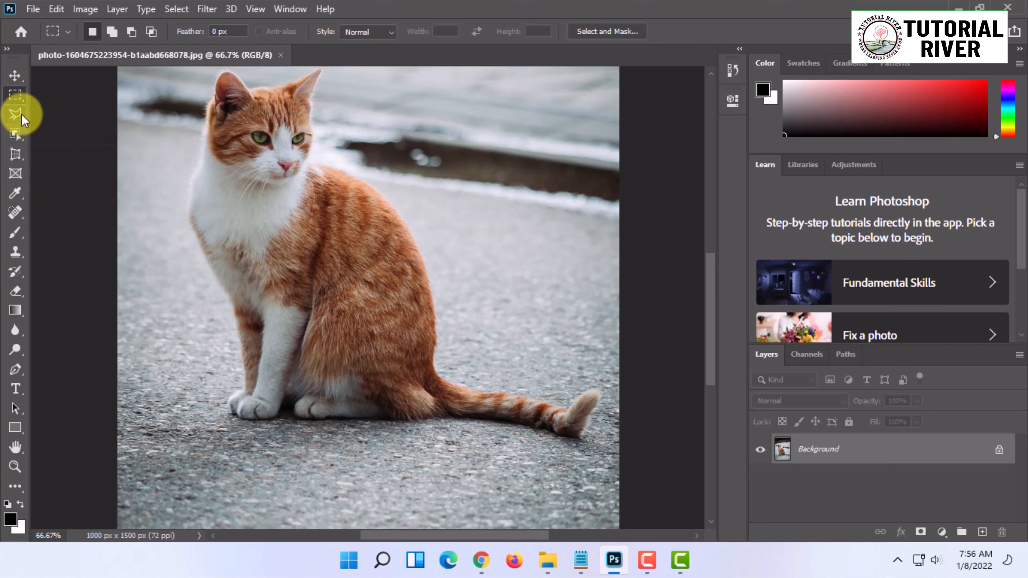
Try to outline the cat's tail with the Magnetic Lasso starting at the lower back, and discard the traced path.
right_click(10, 125)
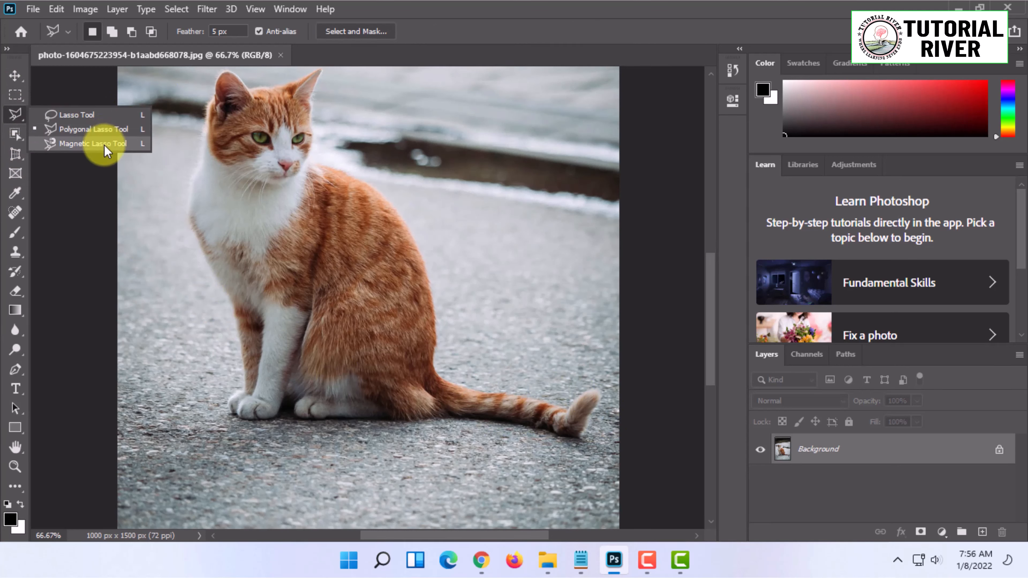
click(104, 144)
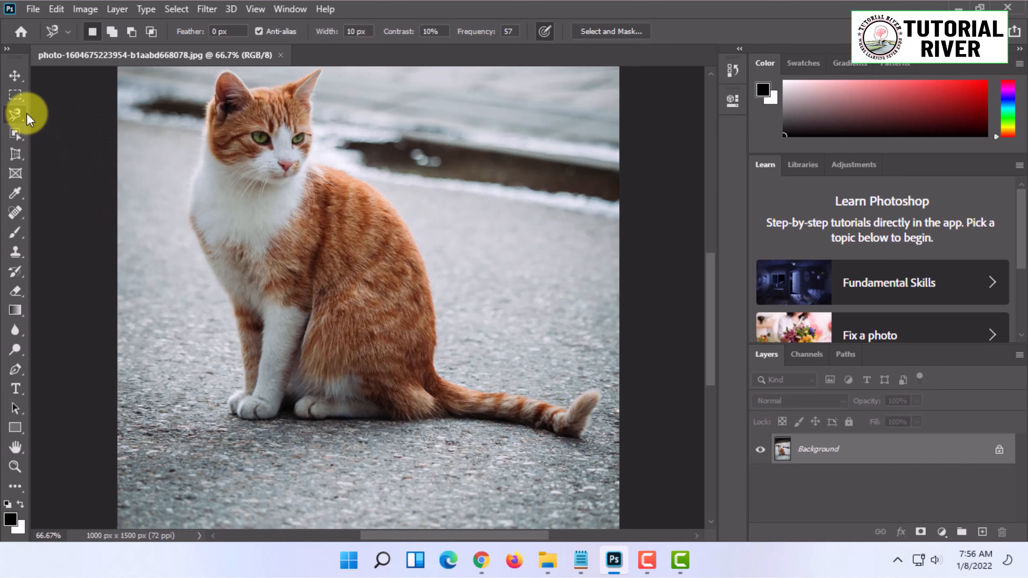
right_click(17, 116)
click(253, 9)
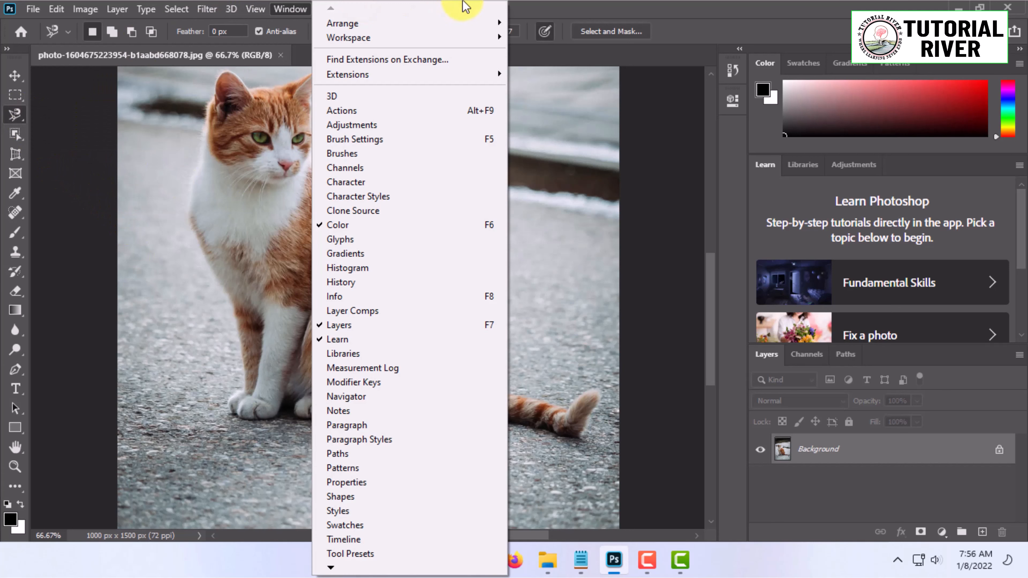
click(740, 7)
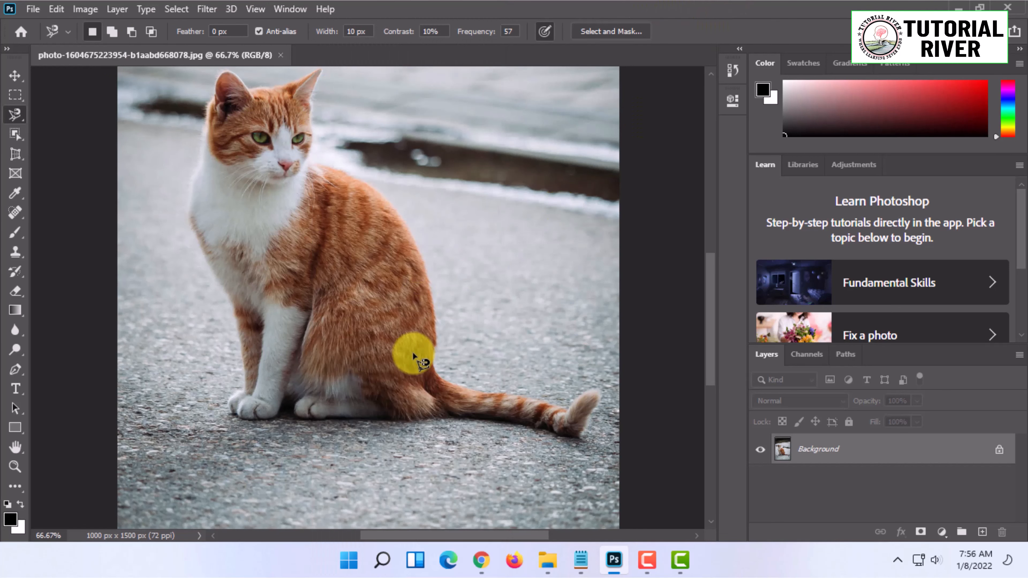
click(436, 323)
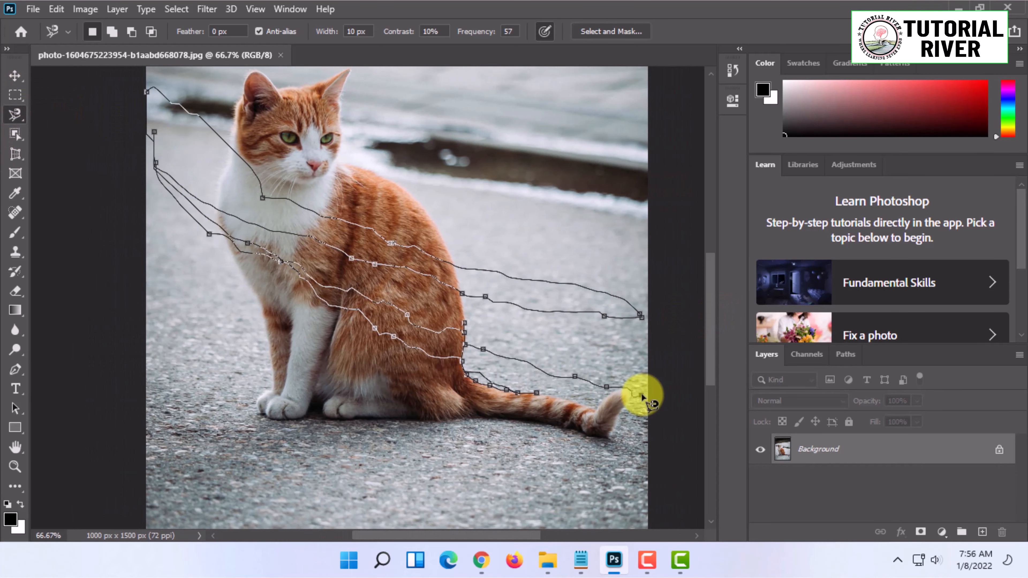
double_click(642, 395)
click(15, 94)
click(554, 165)
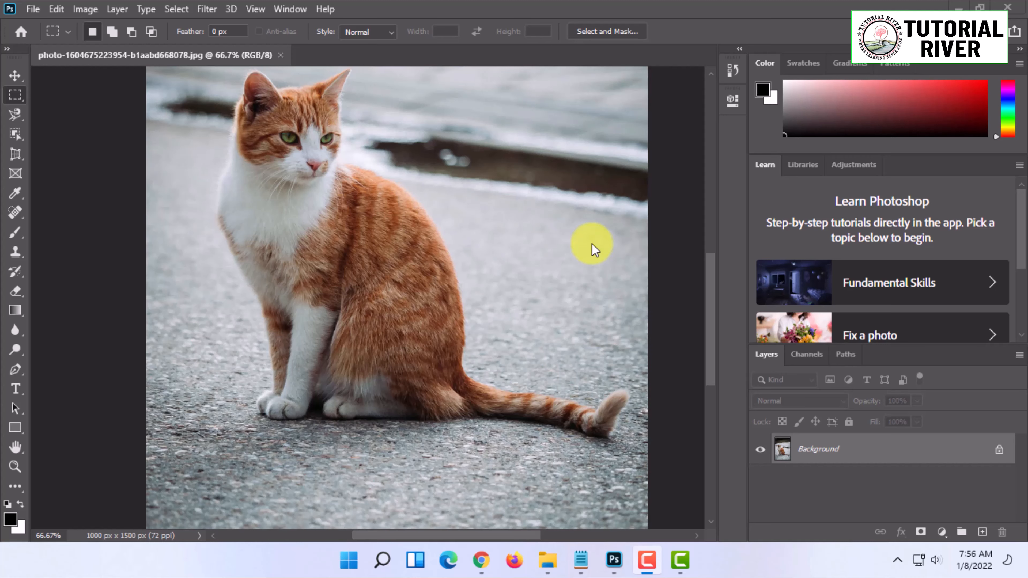
scroll(447, 274, up, 2)
scroll(409, 253, up, 3)
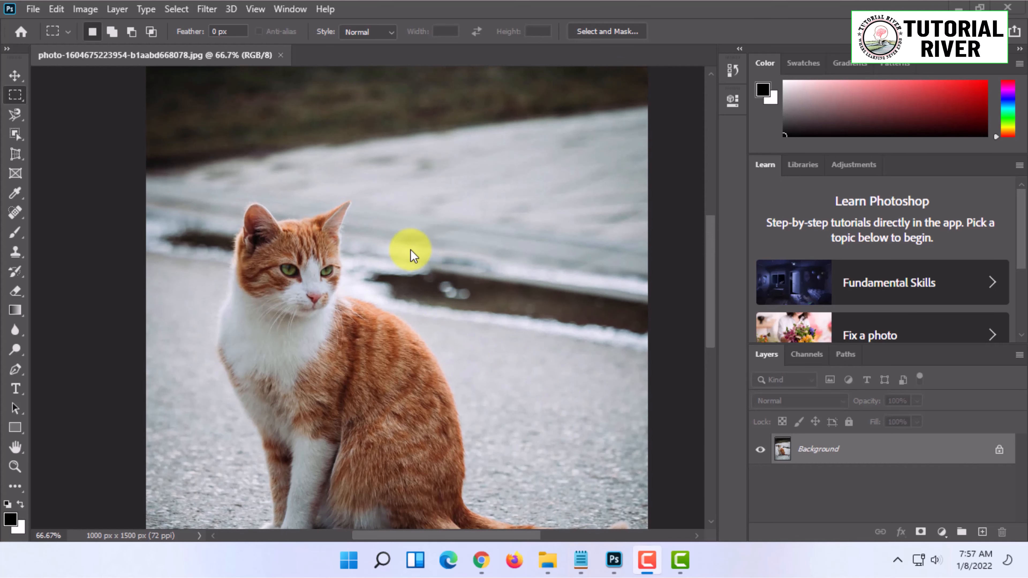
scroll(322, 219, down, 2)
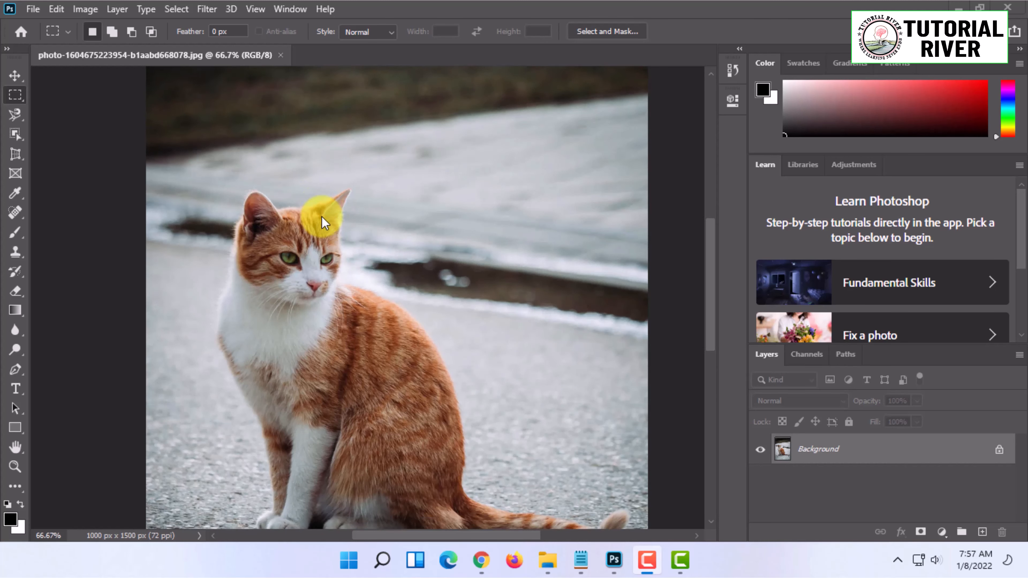